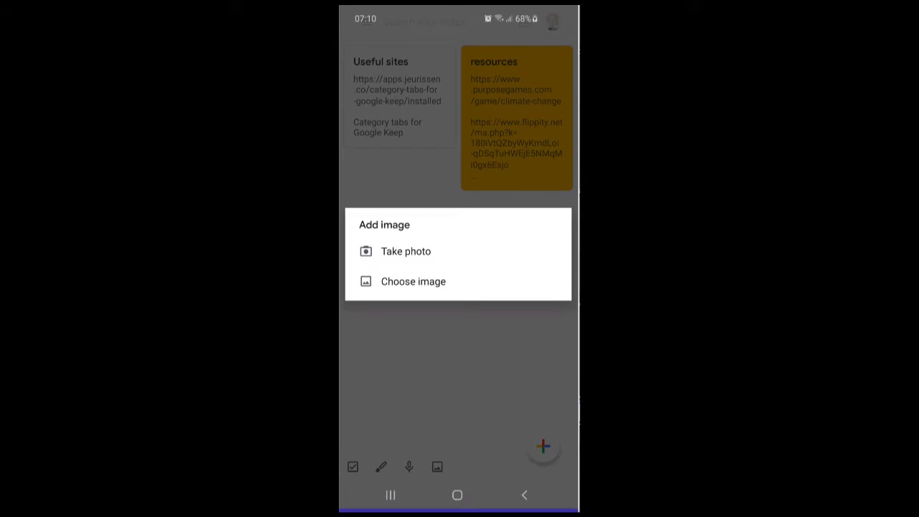
- Photograph the handwritten page, add the photo as a new note, and return to the notes list
left_click(405, 252)
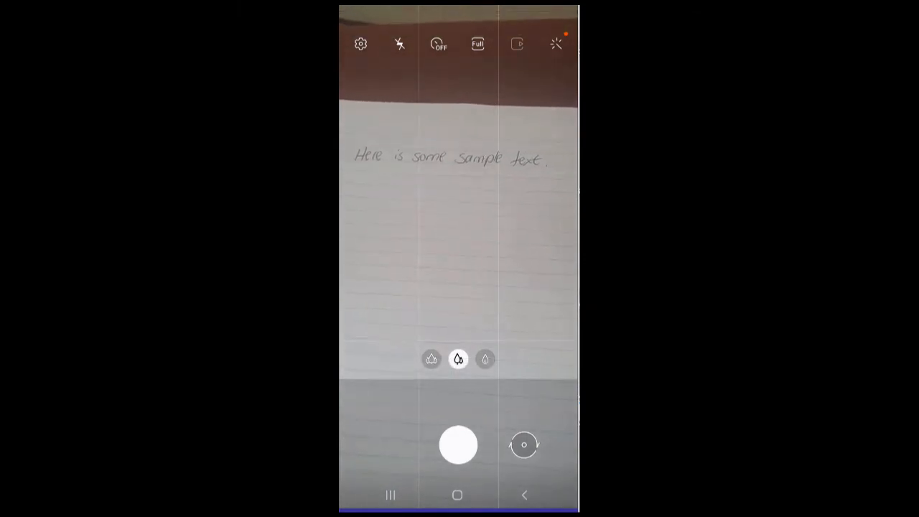
left_click(457, 445)
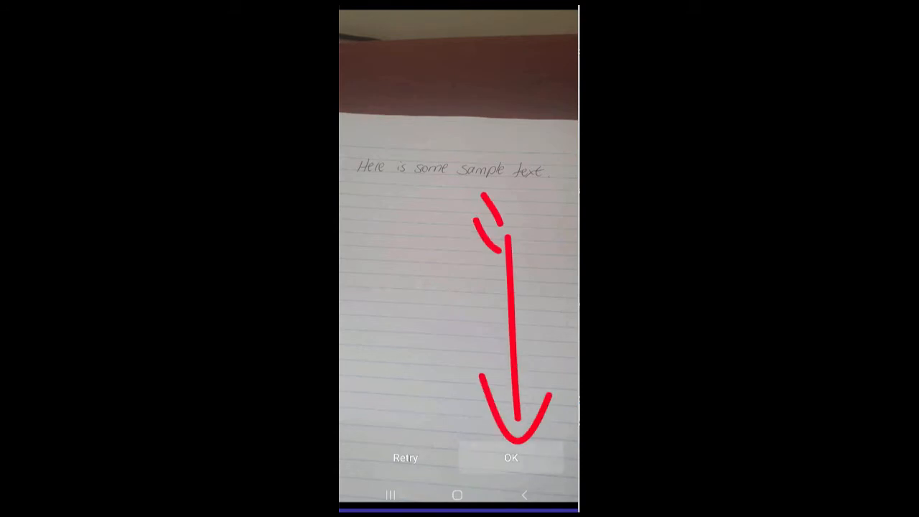
left_click(511, 457)
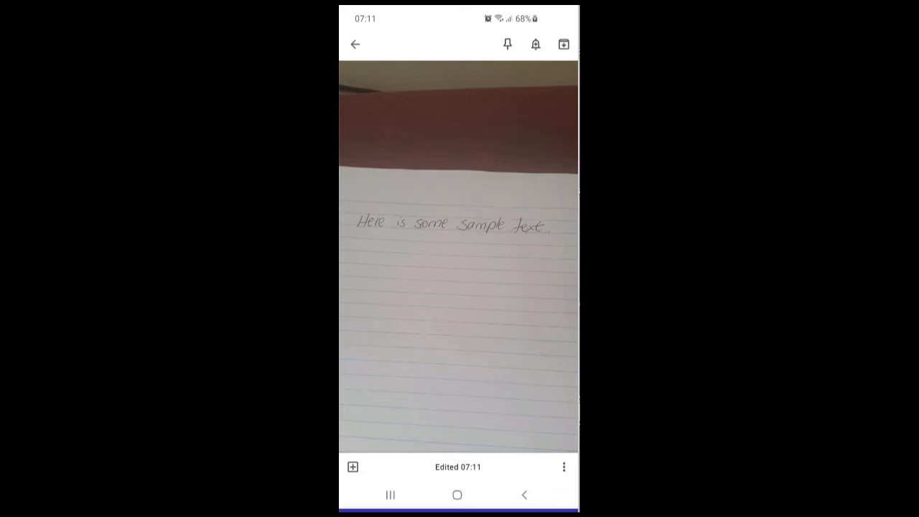
left_click(355, 44)
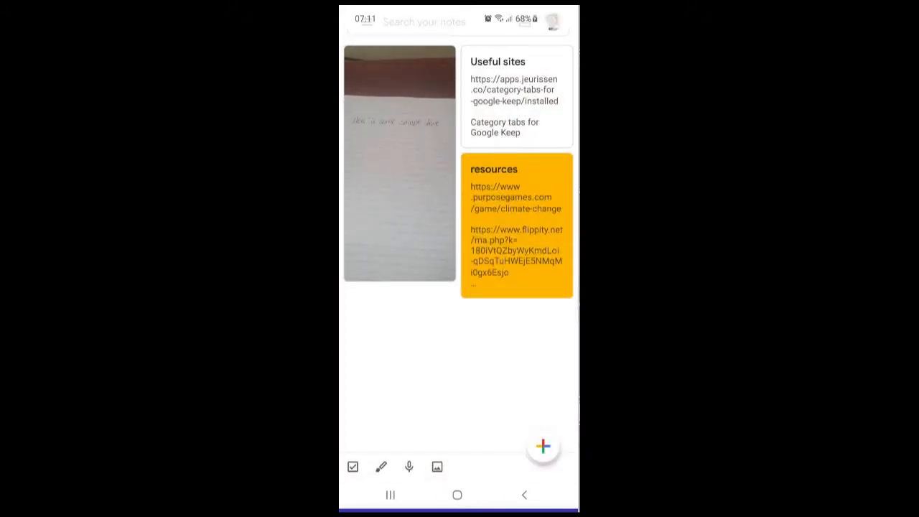
- Create another image note by photographing the printed page, accept the photo, and return to the notes list
left_click(437, 466)
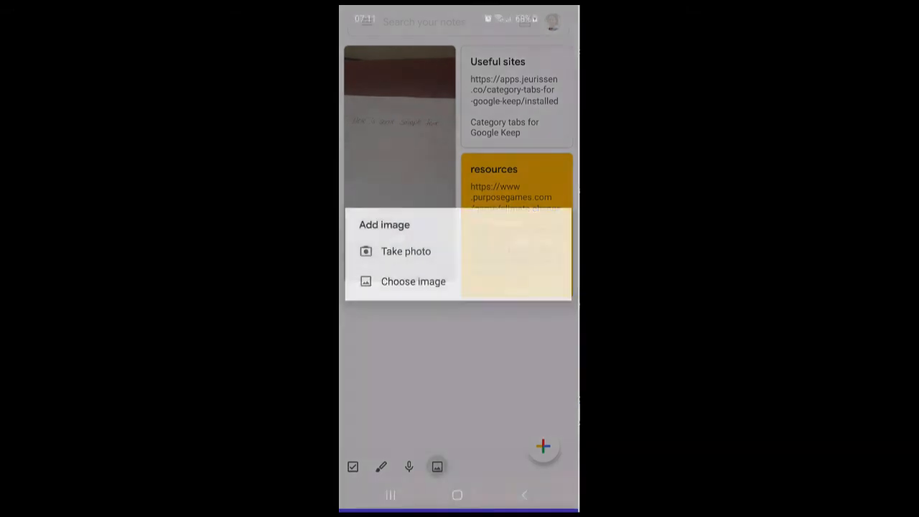
left_click(406, 252)
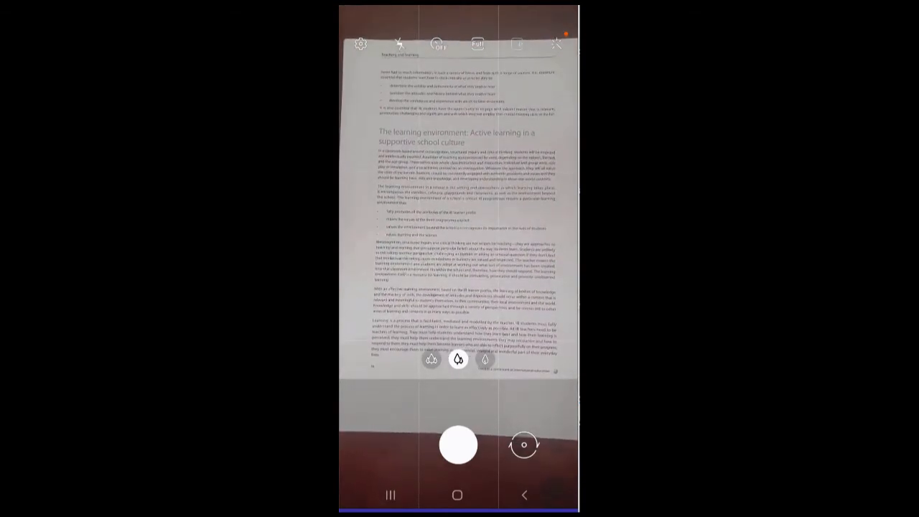
left_click(458, 445)
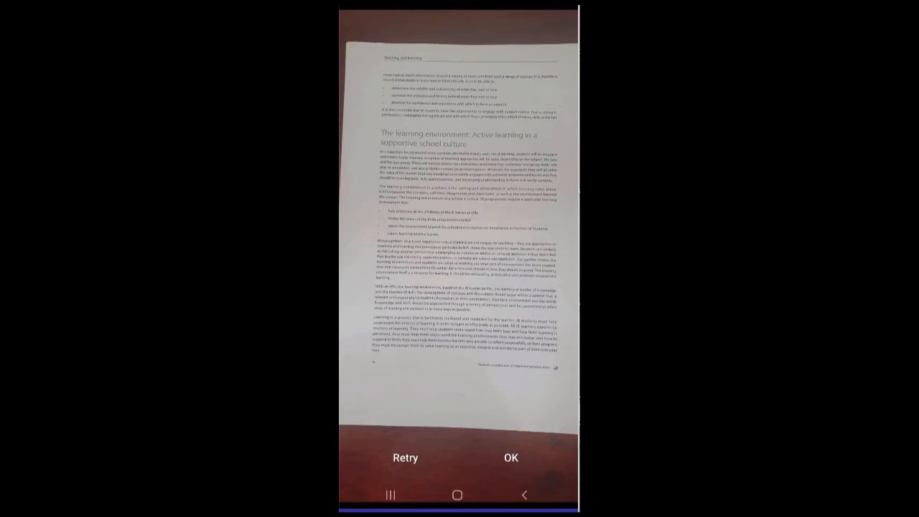
left_click(511, 457)
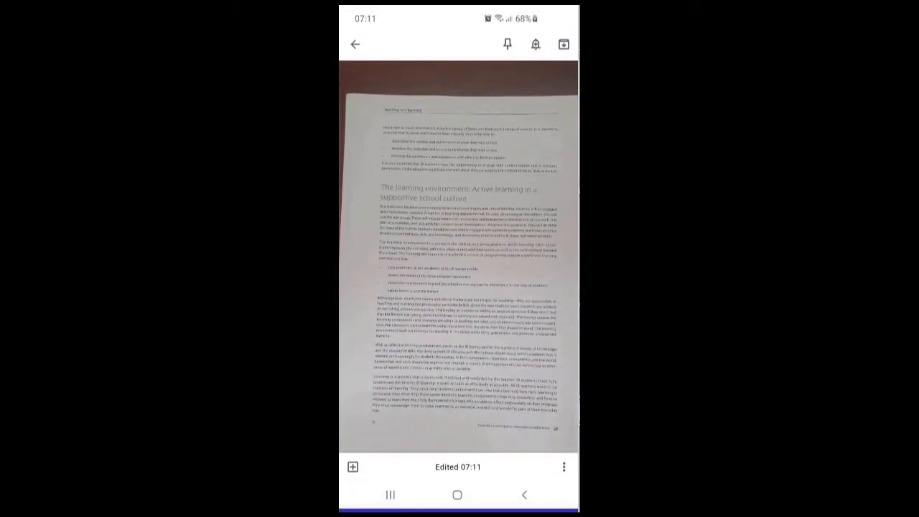
left_click(525, 494)
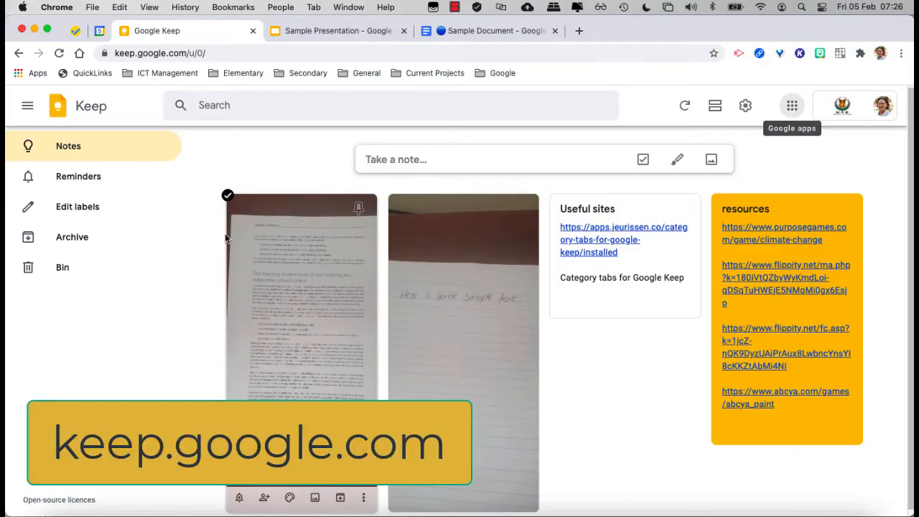
- Move Keep in the Google apps launcher up among the main apps, directly ahead of Hangouts, and close the launcher
left_click(793, 107)
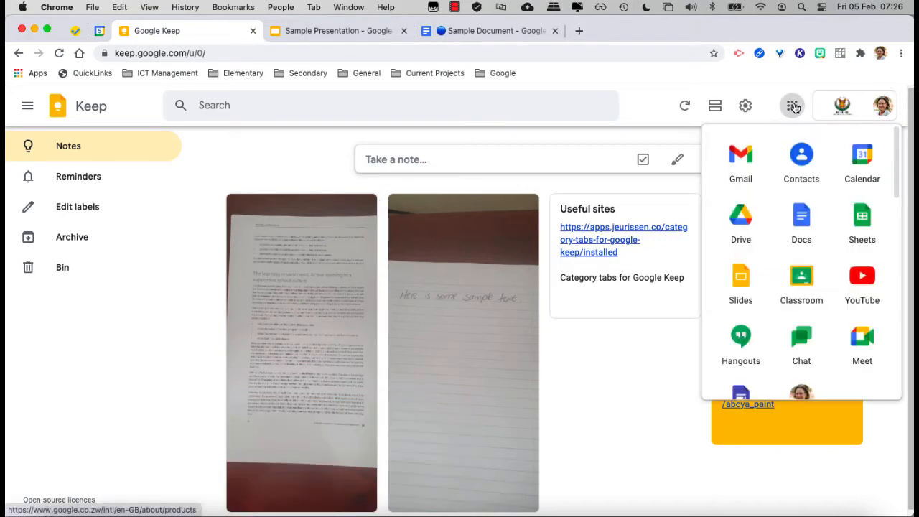
scroll(801, 215, "down", 3)
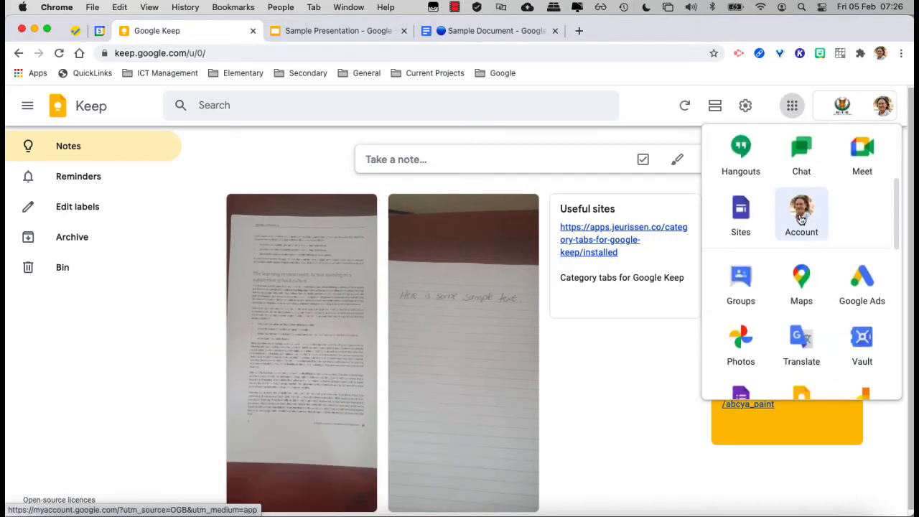
scroll(801, 216, "down", 2)
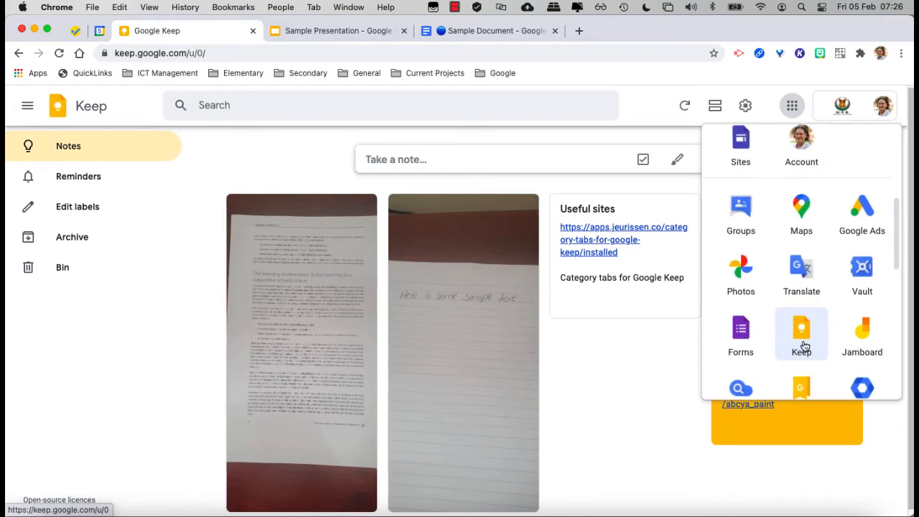
left_click_drag(804, 346, 855, 158)
scroll(822, 244, "up", 5)
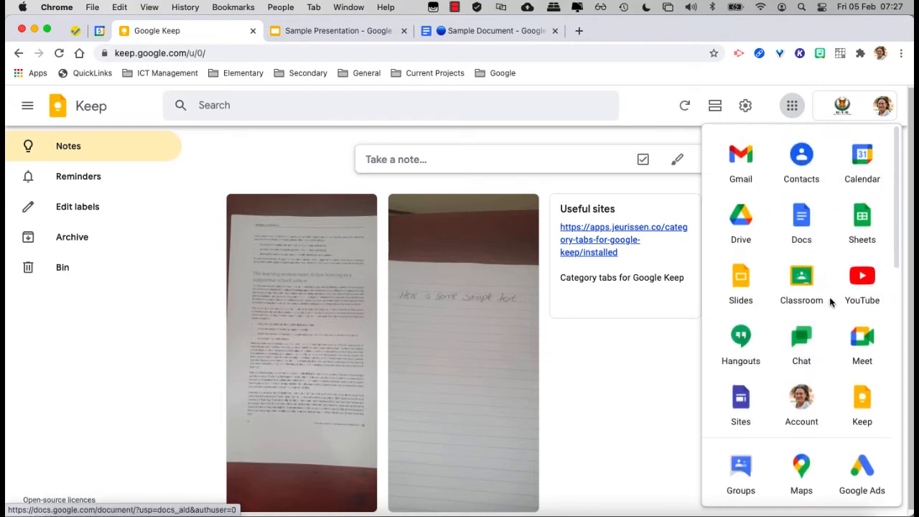
left_click_drag(861, 409, 758, 349)
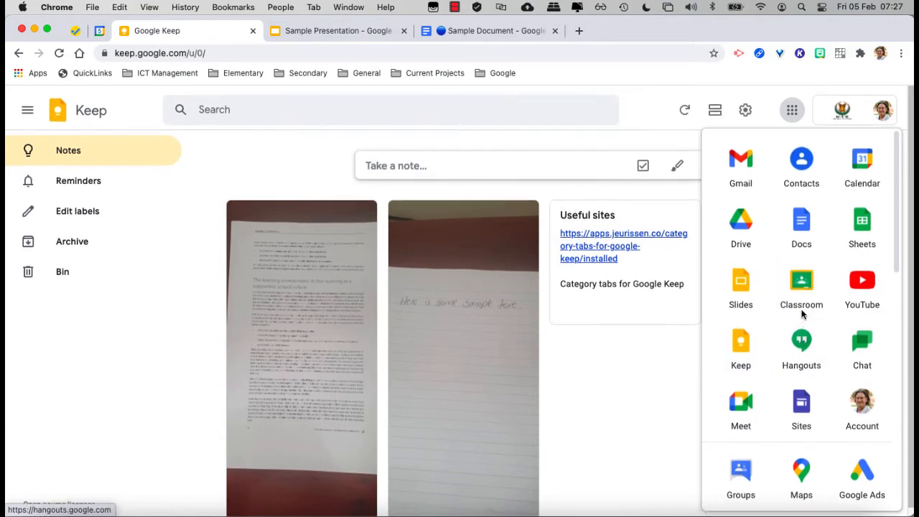
left_click(610, 378)
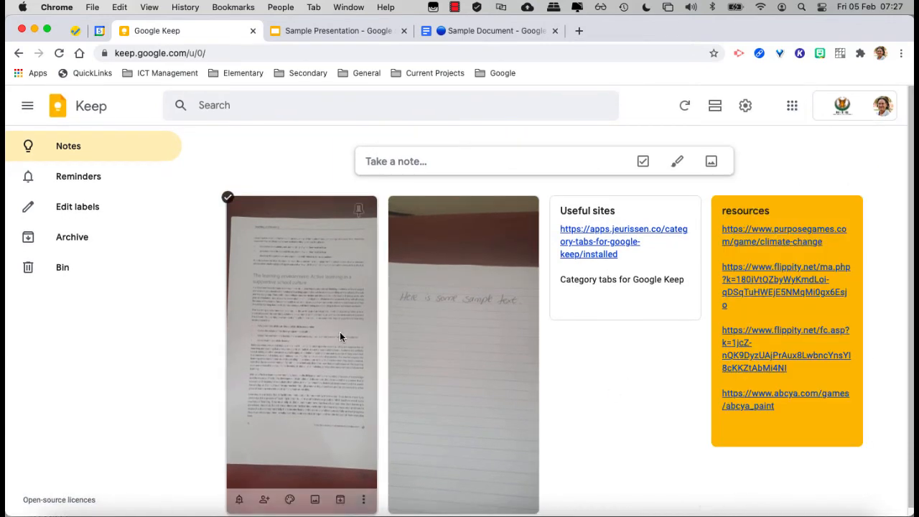
scroll(337, 334, "down", 1)
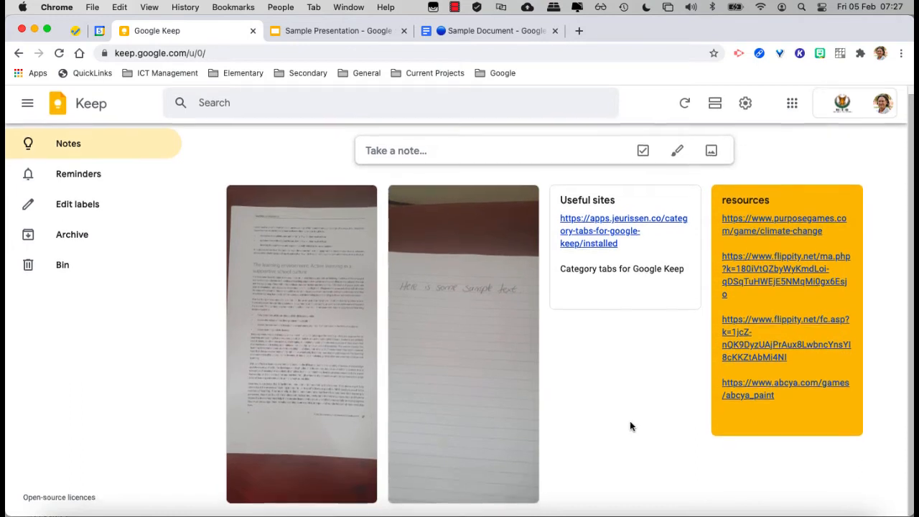
scroll(629, 427, "up", 1)
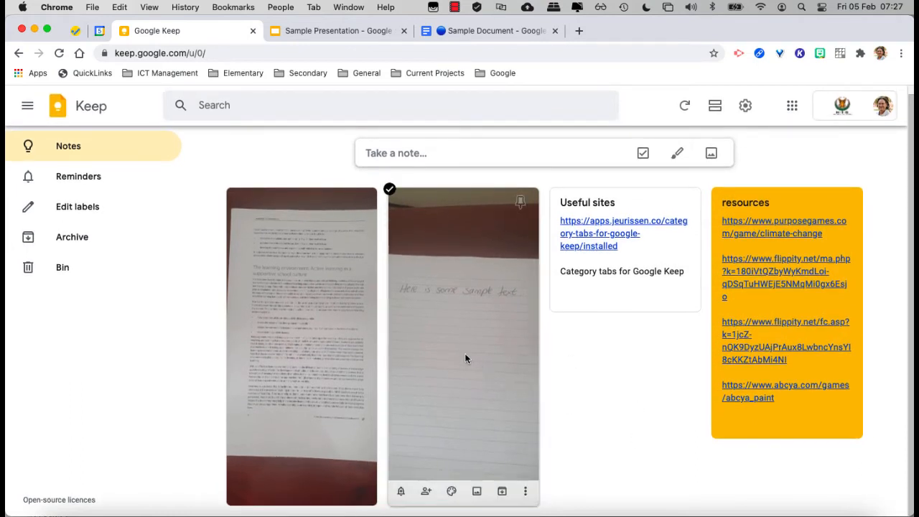
left_click(525, 492)
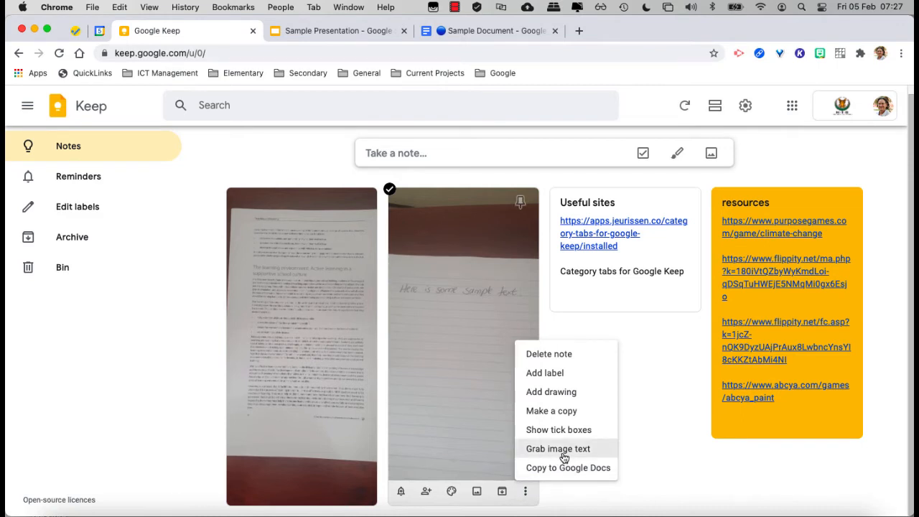
left_click(577, 363)
left_click(458, 340)
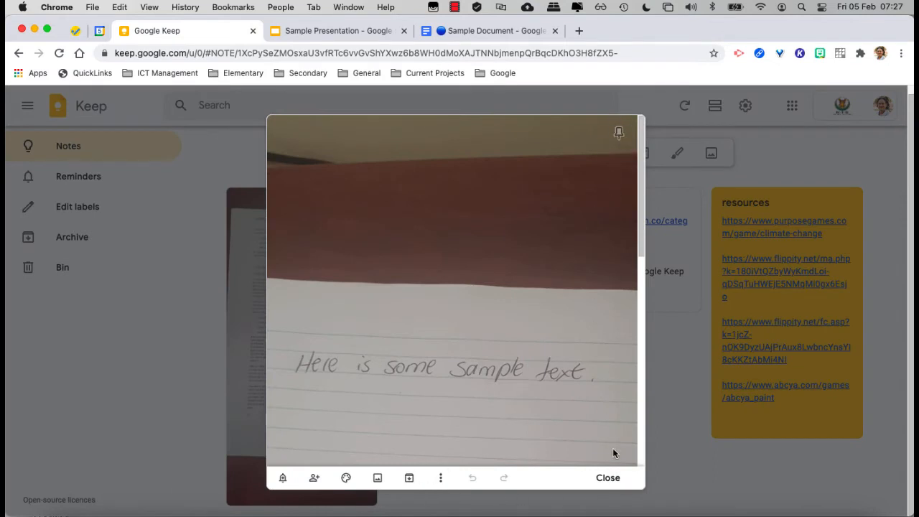
left_click(608, 477)
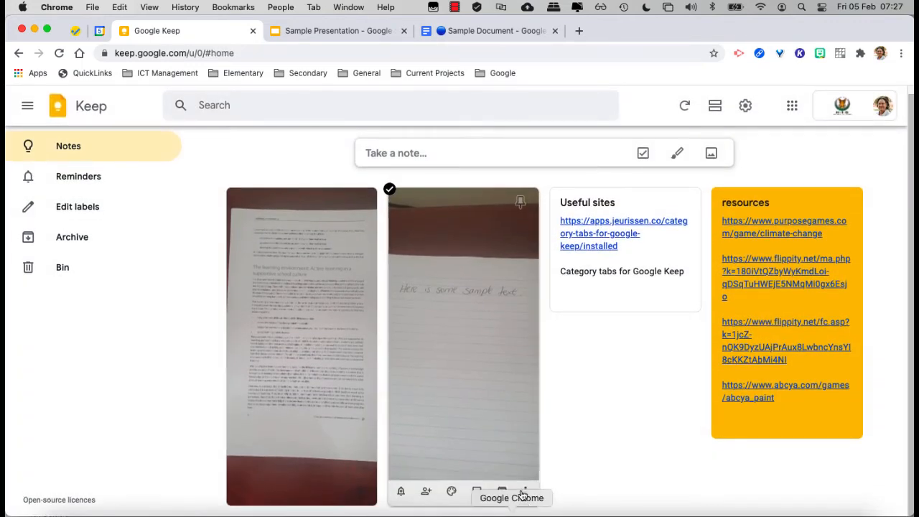
- Grab the image text from the handwritten photo note and check the text added beneath the photo
left_click(524, 492)
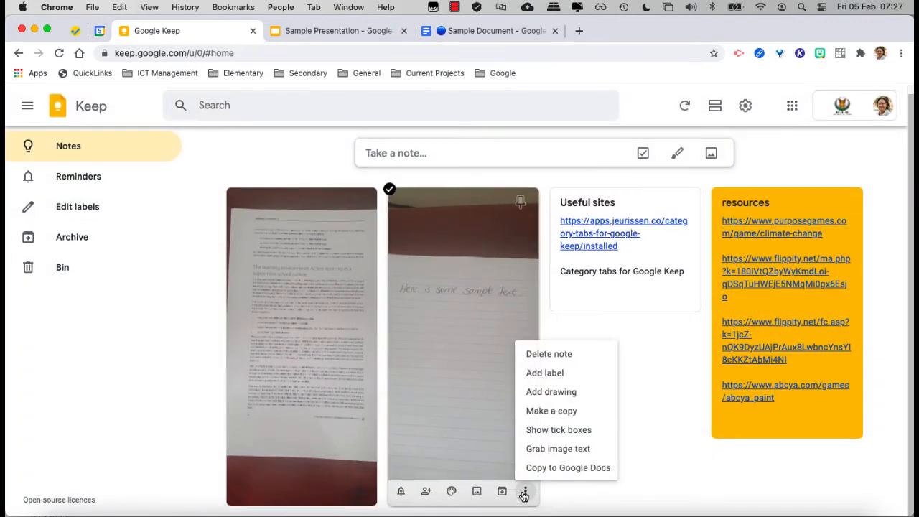
left_click(585, 450)
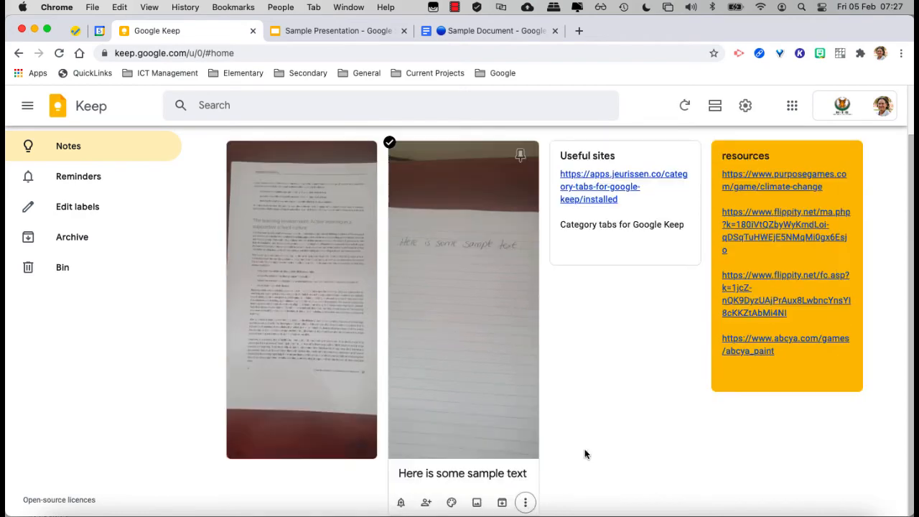
scroll(582, 449, "down", 2)
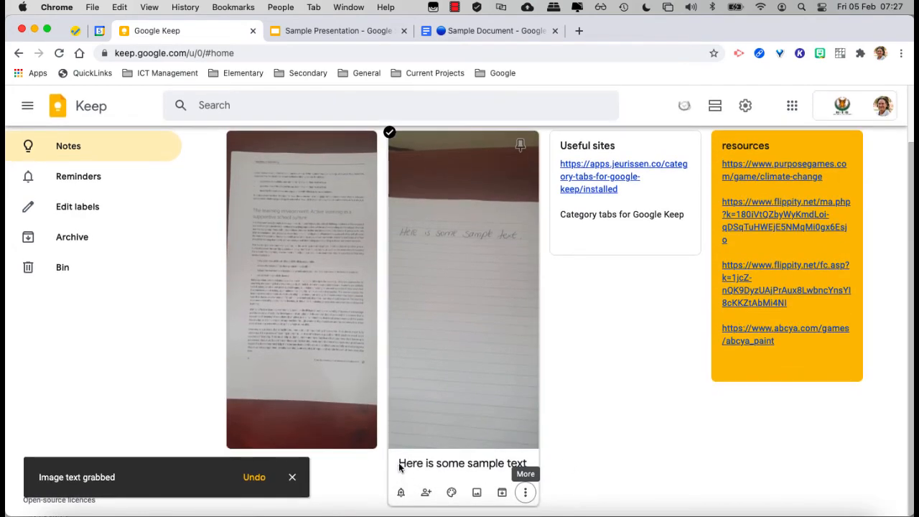
left_click_drag(433, 466, 455, 467)
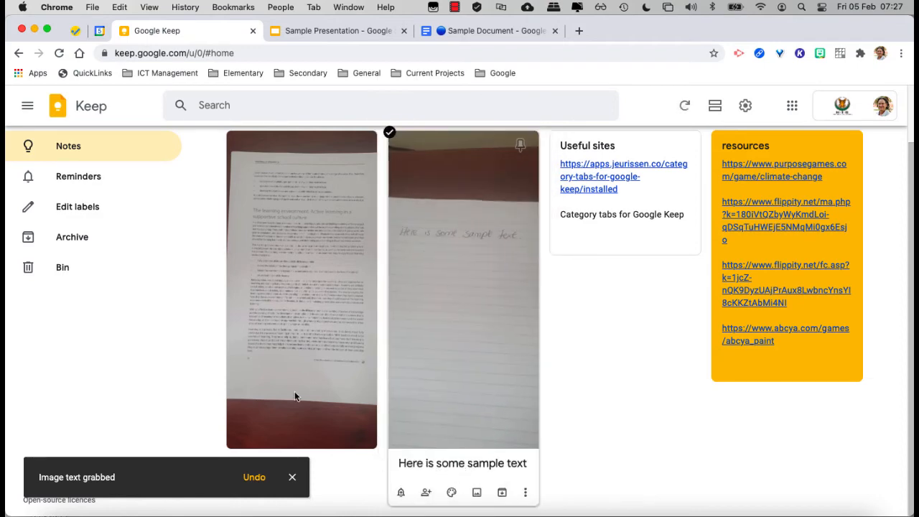
- Open the printed-page photo note and grab its image text
left_click(298, 325)
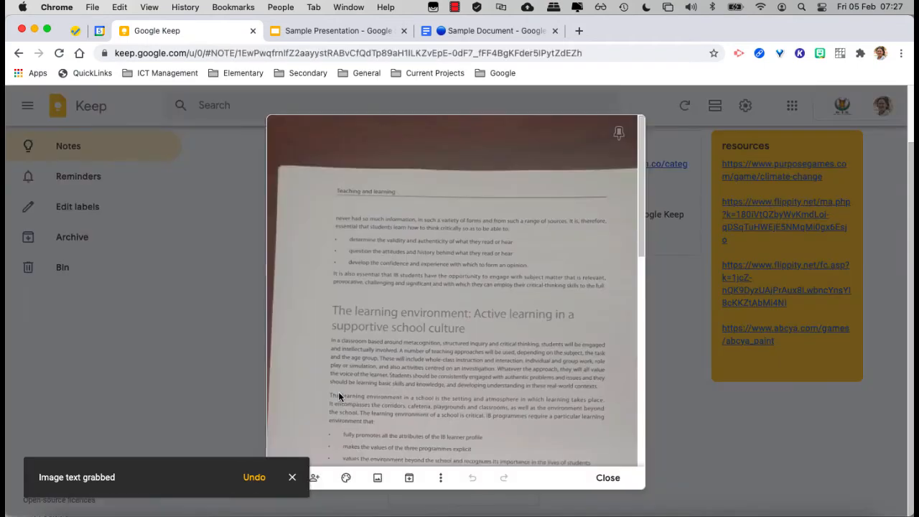
left_click(440, 479)
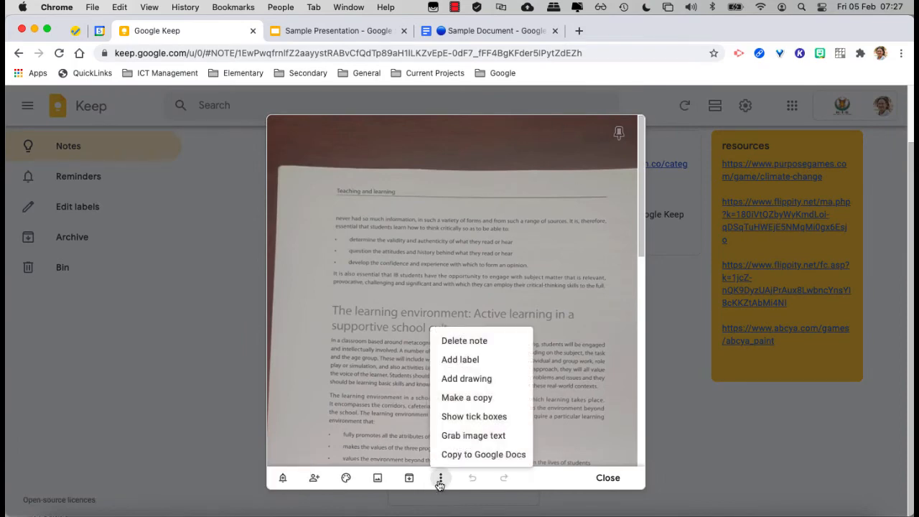
left_click(461, 437)
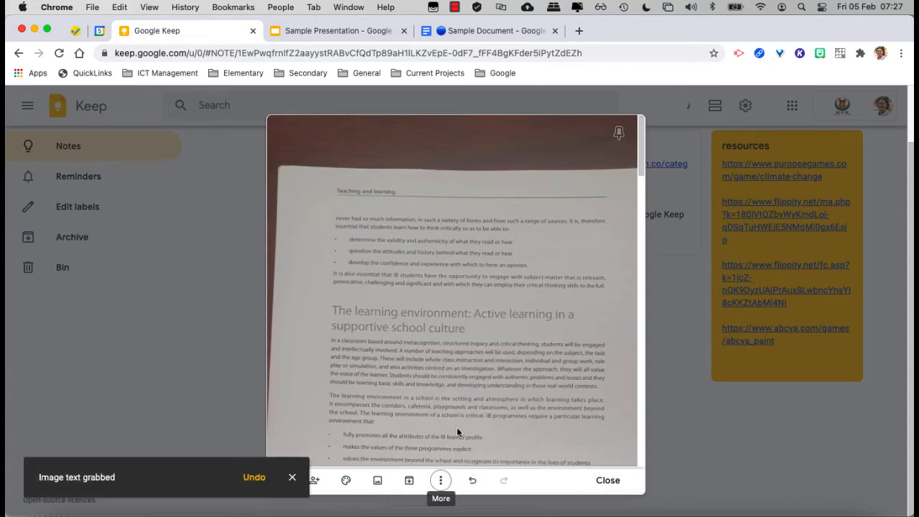
- Read through the text grabbed from the printed page, close the note, and review it beneath the photo in the notes list
scroll(473, 401, "down", 10)
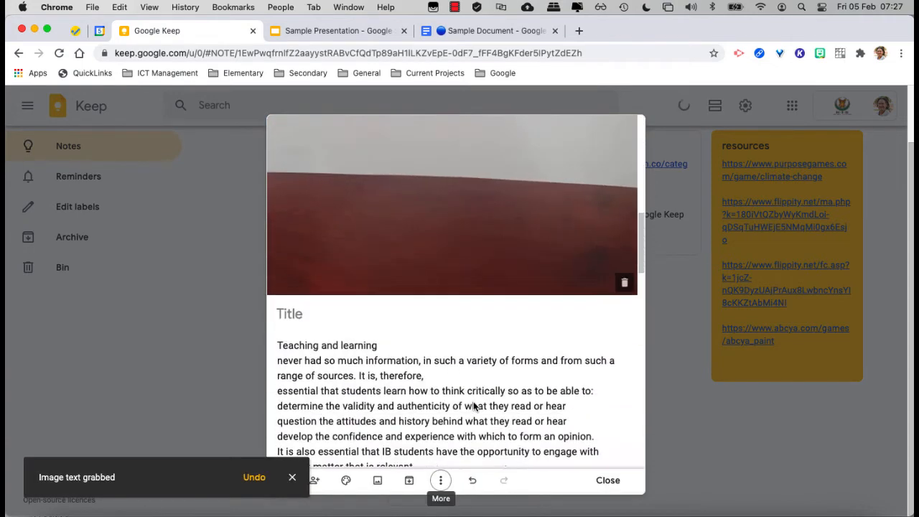
scroll(473, 406, "down", 15)
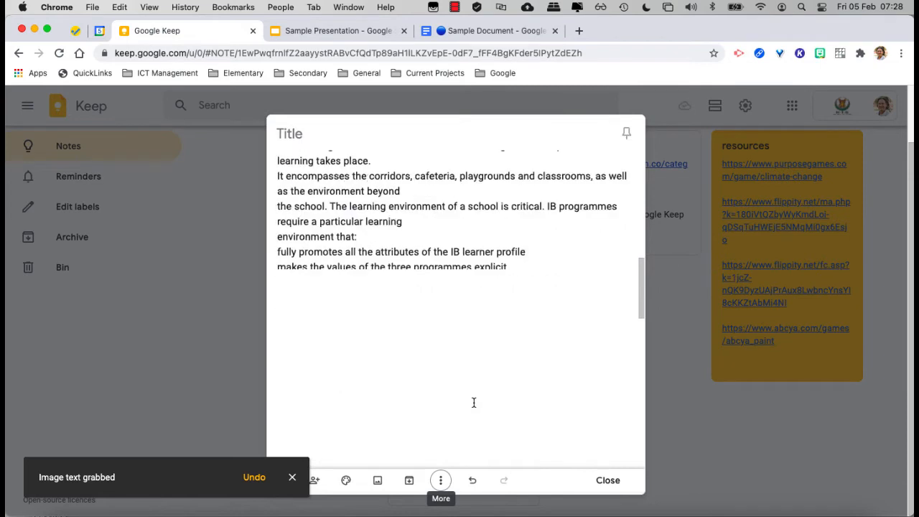
scroll(473, 402, "down", 10)
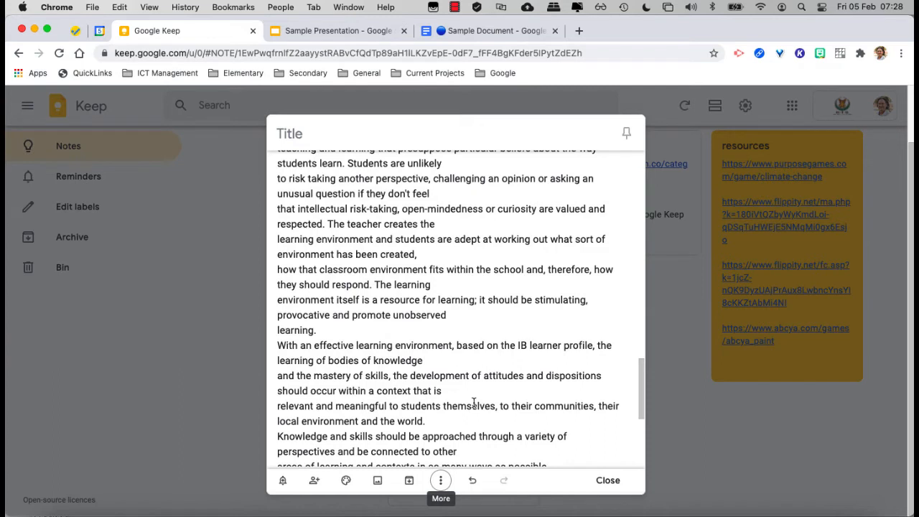
scroll(473, 402, "down", 8)
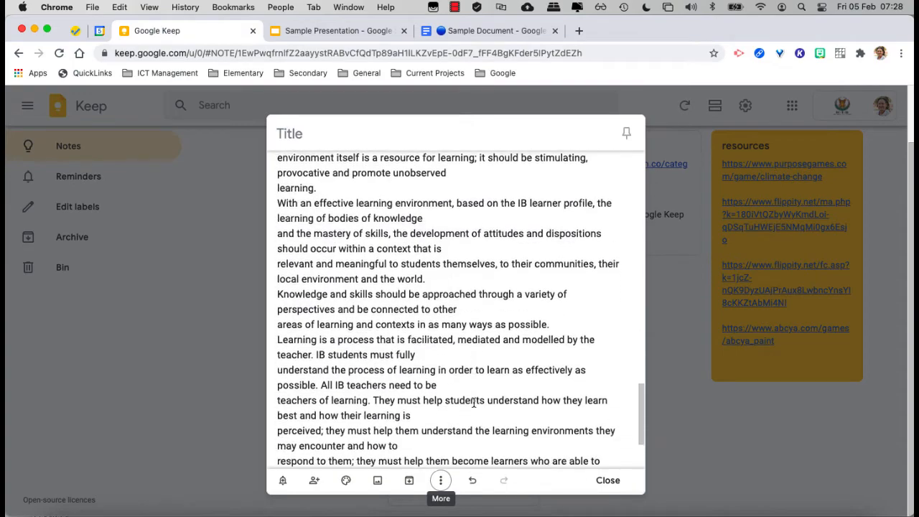
scroll(473, 402, "up", 15)
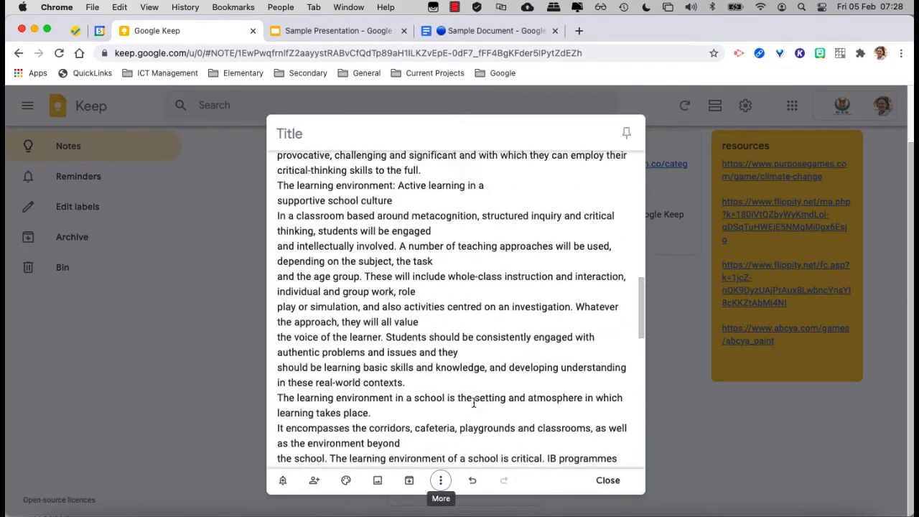
left_click(604, 491)
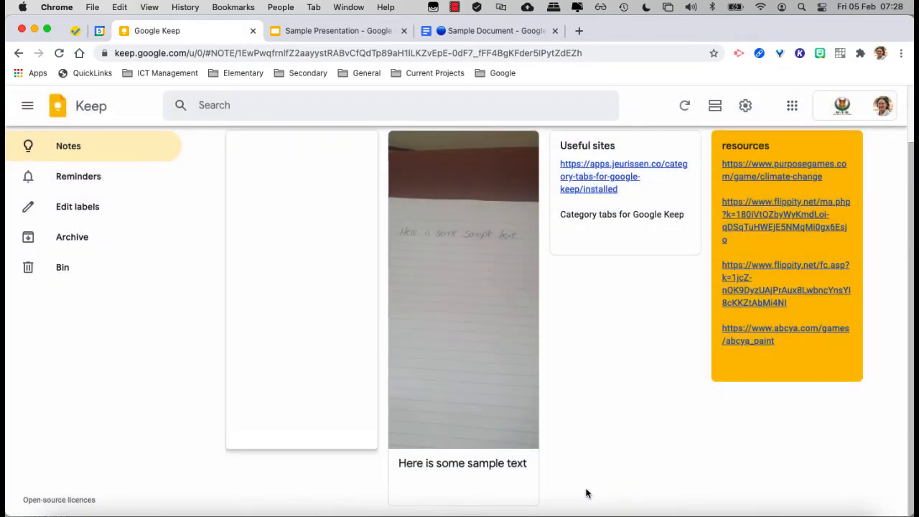
scroll(349, 369, "down", 2)
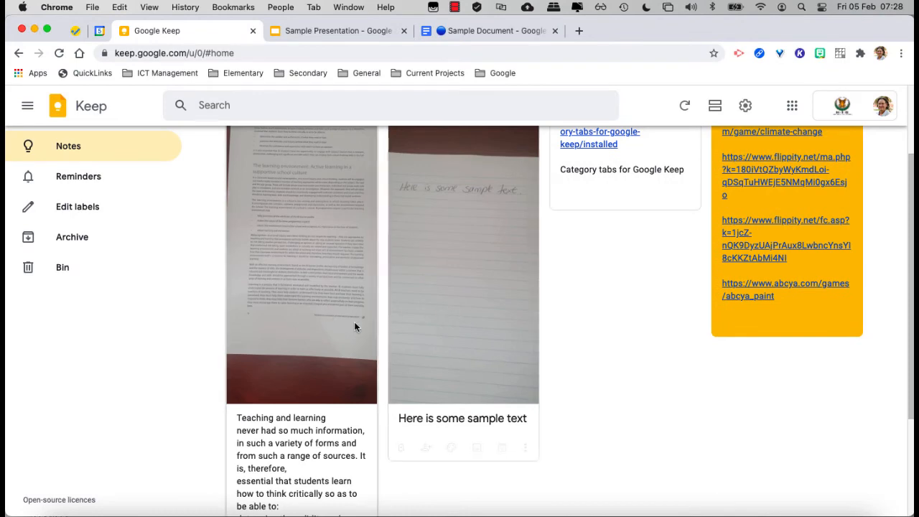
scroll(285, 352, "down", 3)
scroll(410, 385, "up", 3)
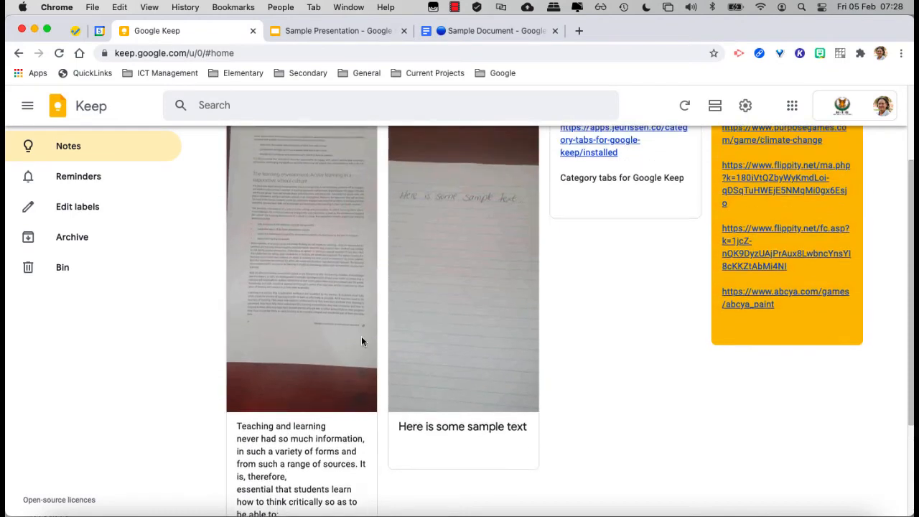
- Switch to Sample Document in Google Docs, open the Keep notes beside it, and look through the two photo notes
scroll(423, 307, "down", 3)
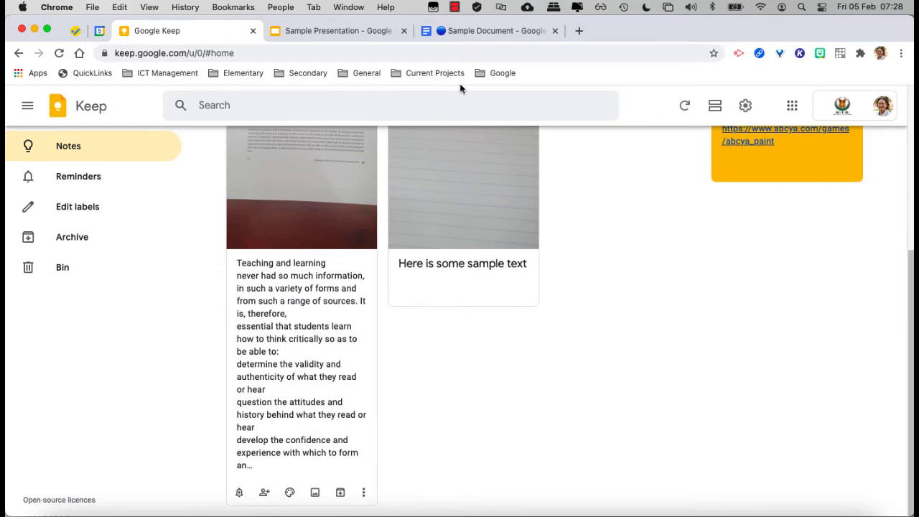
left_click(483, 34)
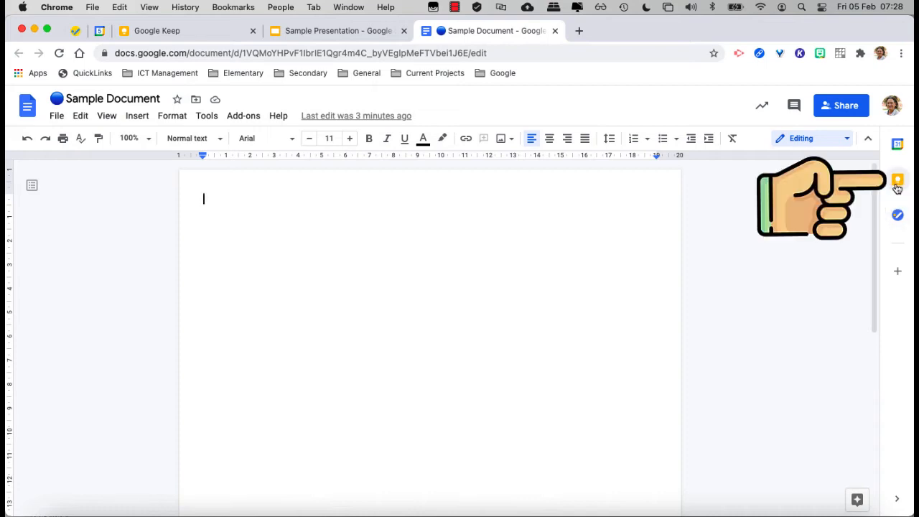
left_click(897, 188)
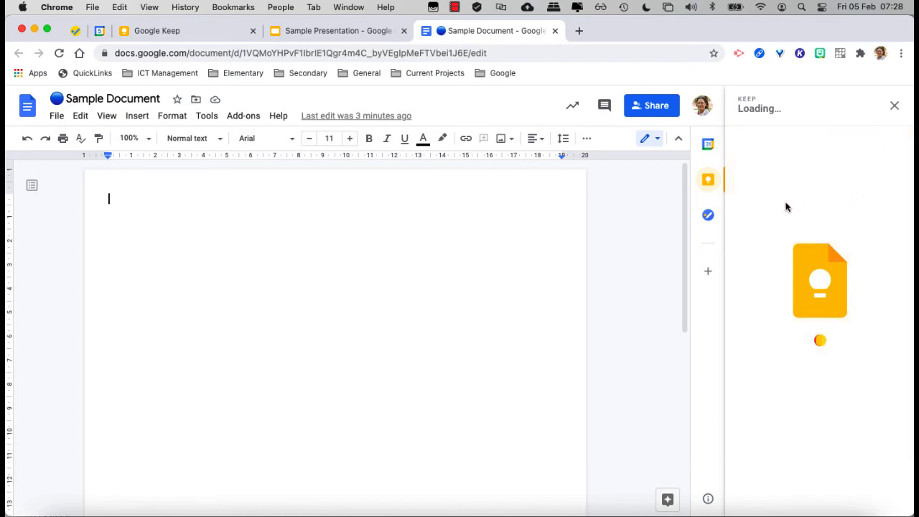
scroll(786, 207, "down", 3)
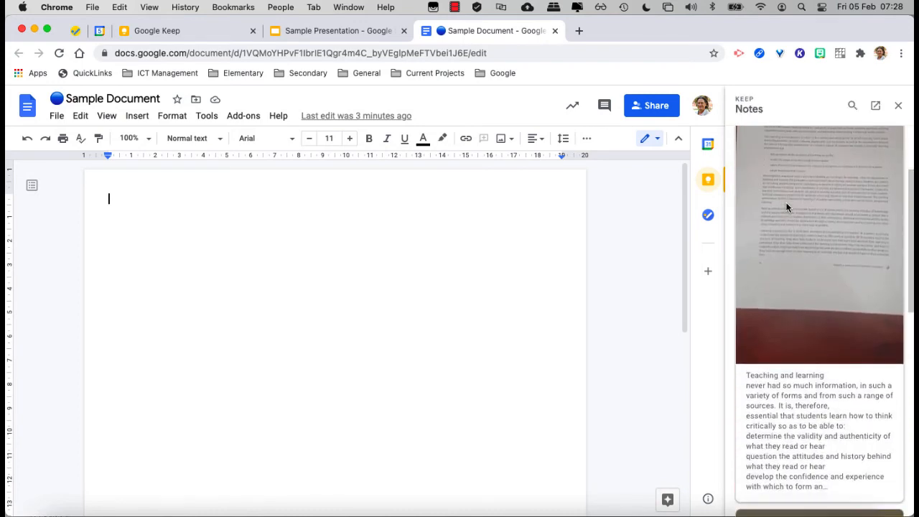
scroll(786, 207, "down", 5)
scroll(786, 204, "down", 1)
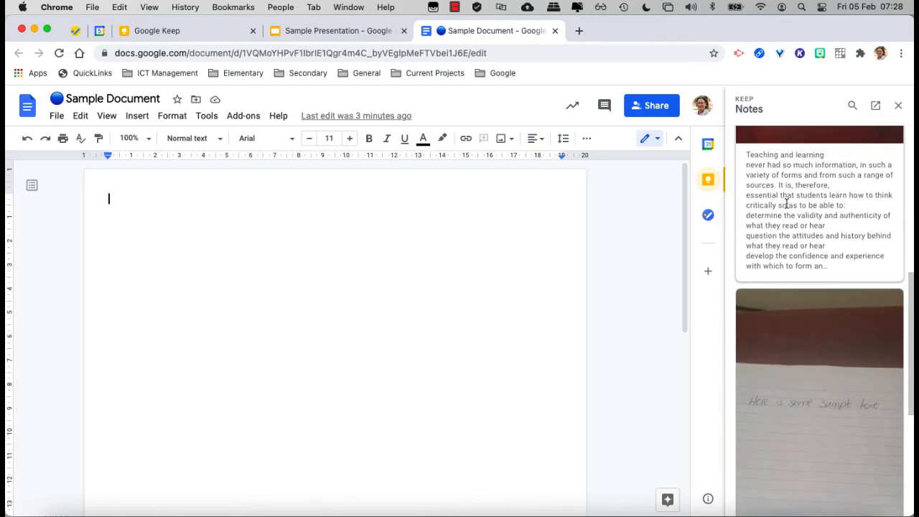
scroll(786, 206, "up", 3)
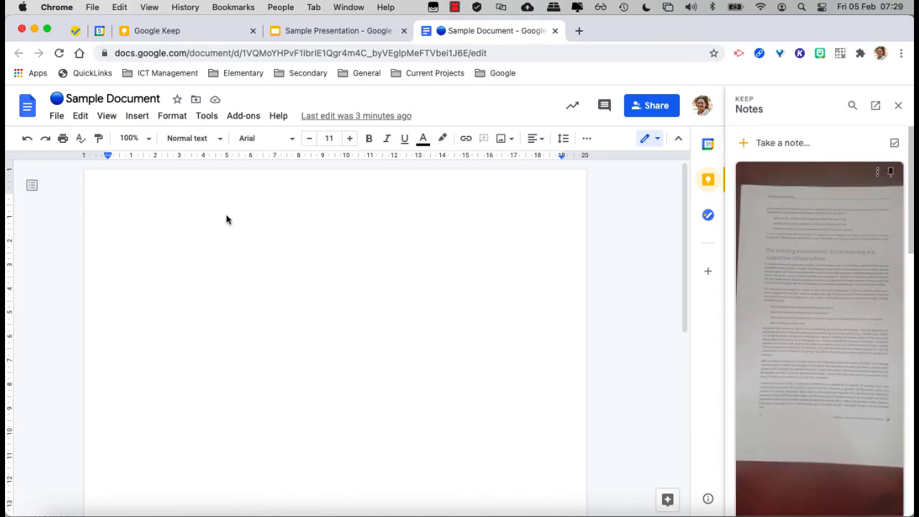
- Insert the printed-page photo note from Keep into the empty document and select its photo there
left_click_drag(226, 215, 181, 249)
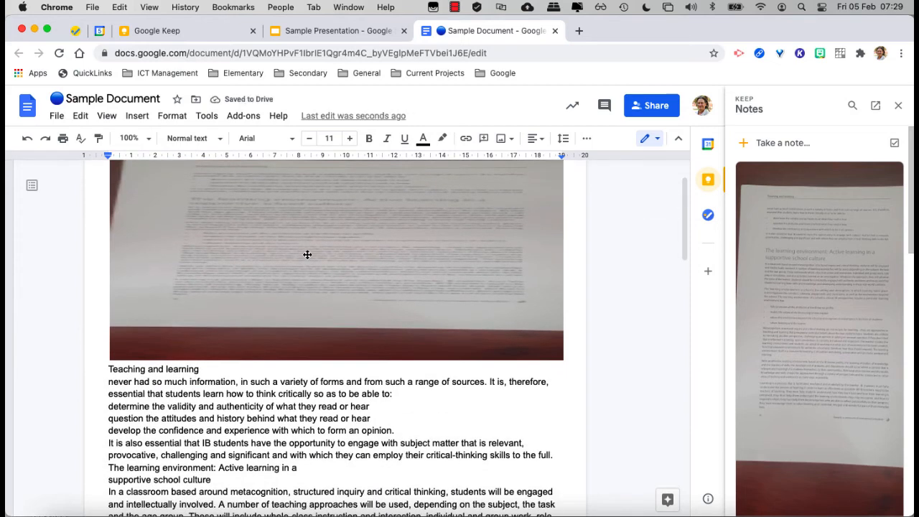
left_click(305, 258)
- Open the printed-page note in the Keep notes and select its grabbed text
scroll(766, 323, "down", 5)
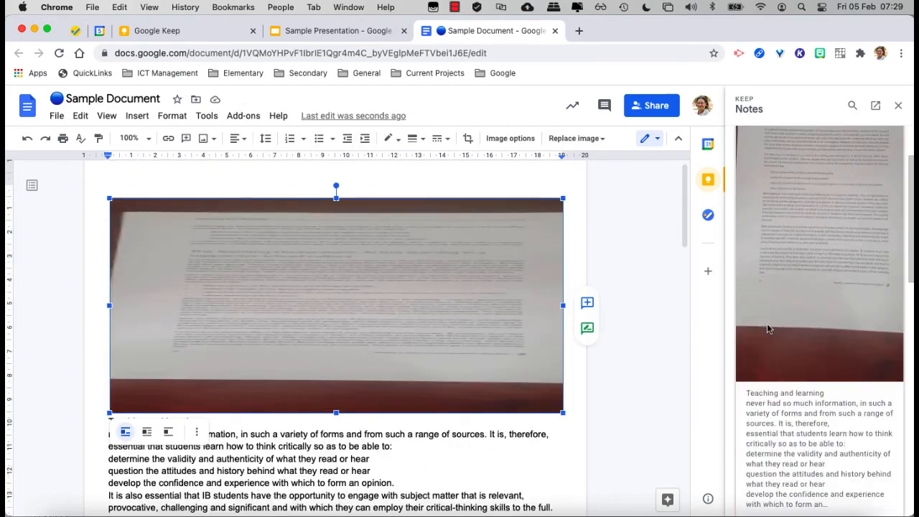
left_click(779, 263)
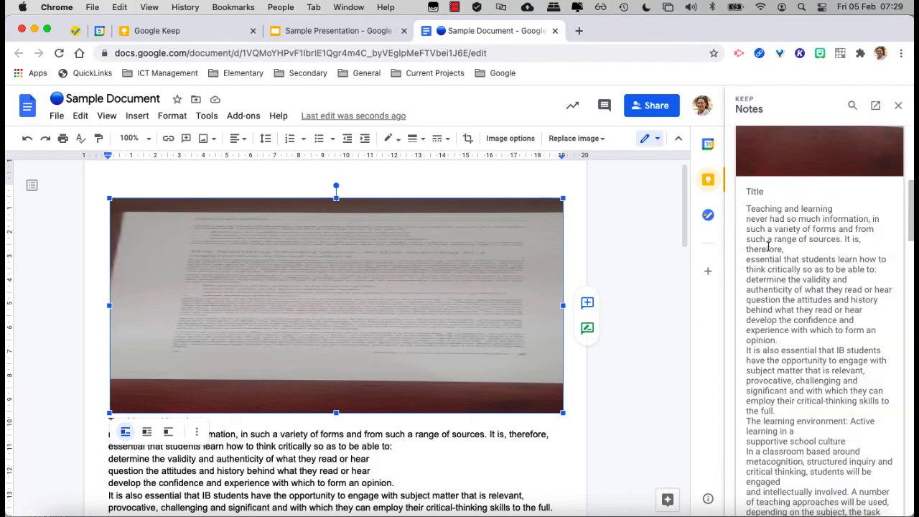
left_click_drag(746, 209, 796, 434)
scroll(796, 435, "down", 4)
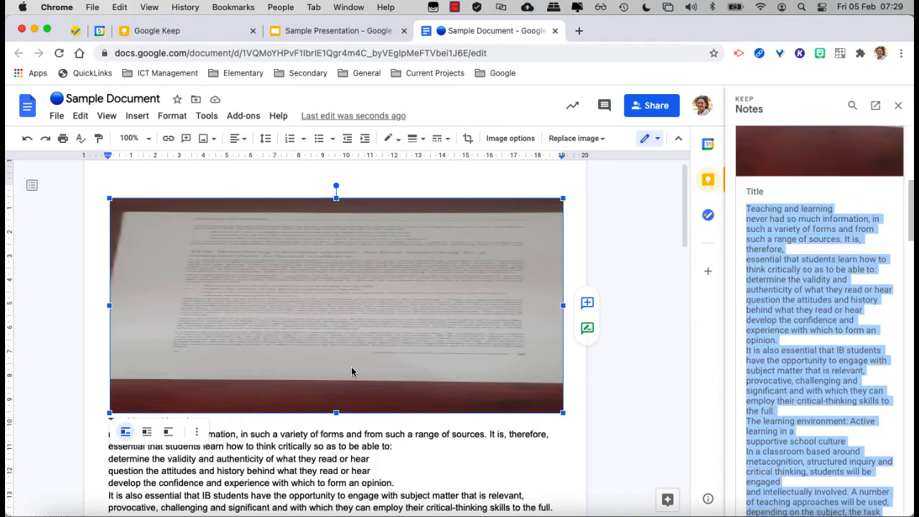
scroll(351, 367, "down", 4)
scroll(351, 367, "up", 5)
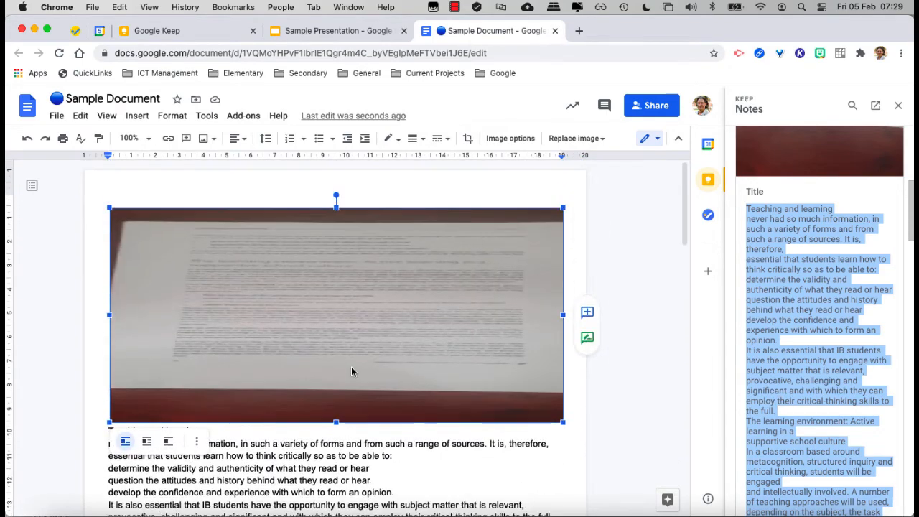
- Delete the page photo from the document and read through the text that came with it
left_click(355, 315)
key("BackSpace")
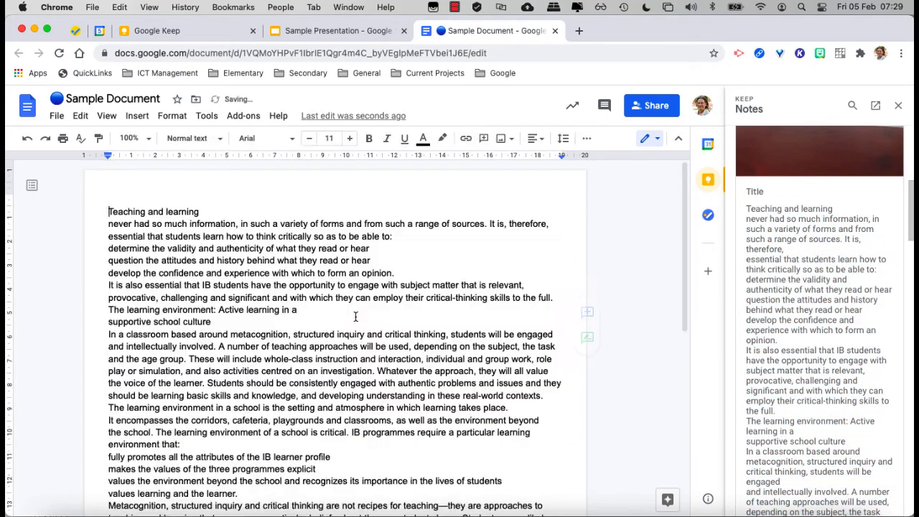
scroll(220, 366, "down", 4)
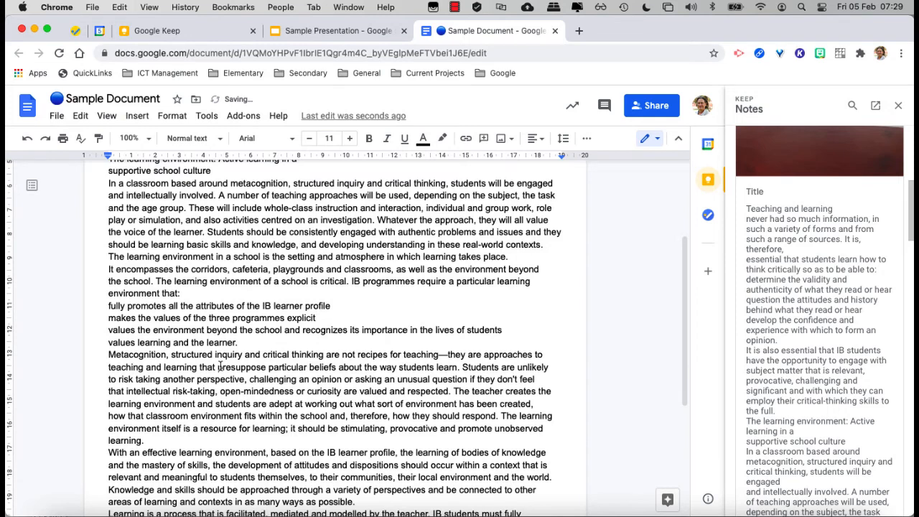
scroll(220, 367, "down", 3)
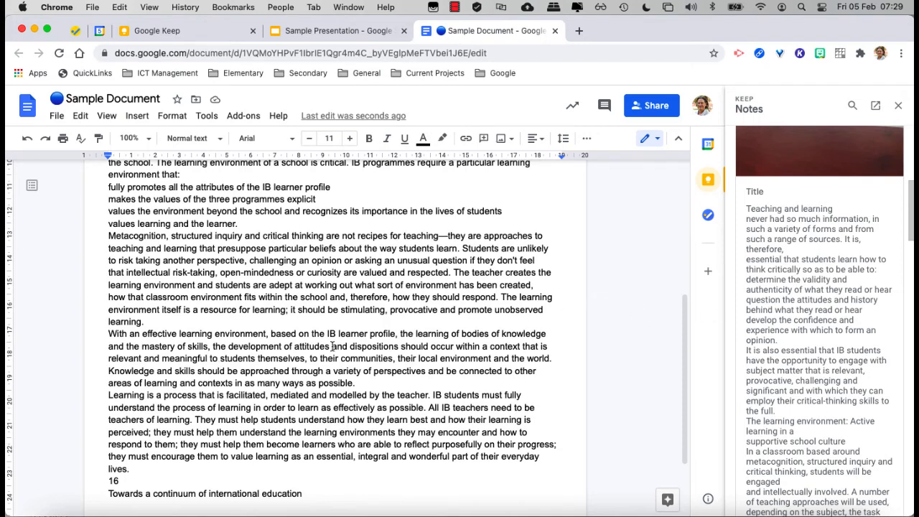
- Insert a page break after the document's last line, "Towards a continuum of international education"
scroll(331, 346, "down", 3)
left_click(326, 394)
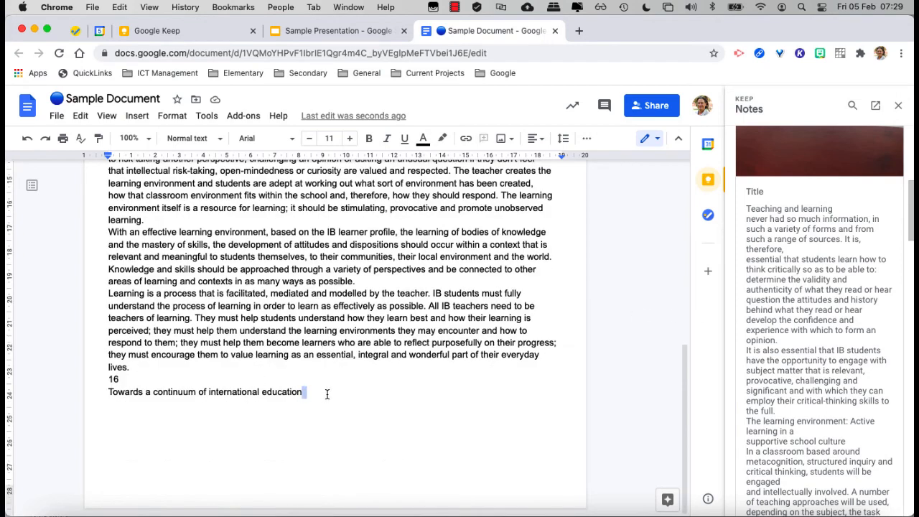
key("ctrl+Return")
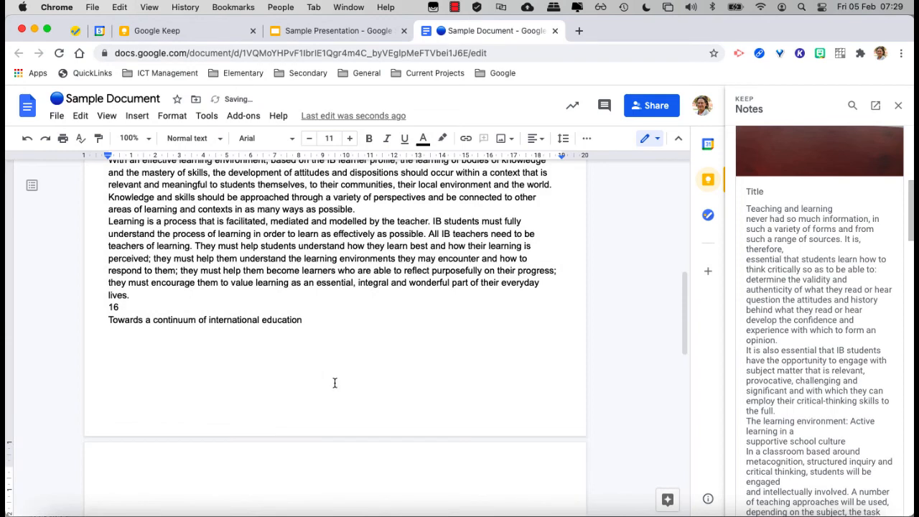
scroll(827, 308, "down", 5)
- Copy "Here is some sample text" from the handwritten photo note in Keep and paste it on the document's second page
scroll(828, 307, "down", 15)
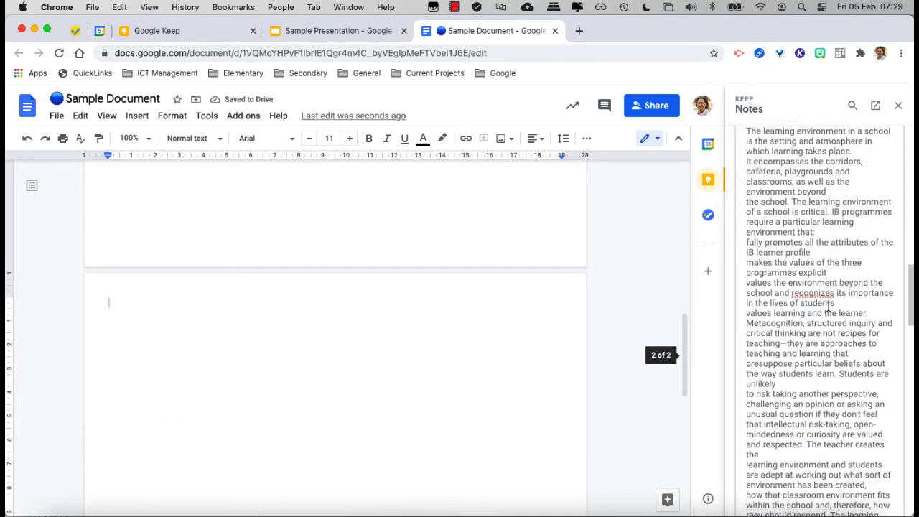
scroll(827, 305, "down", 8)
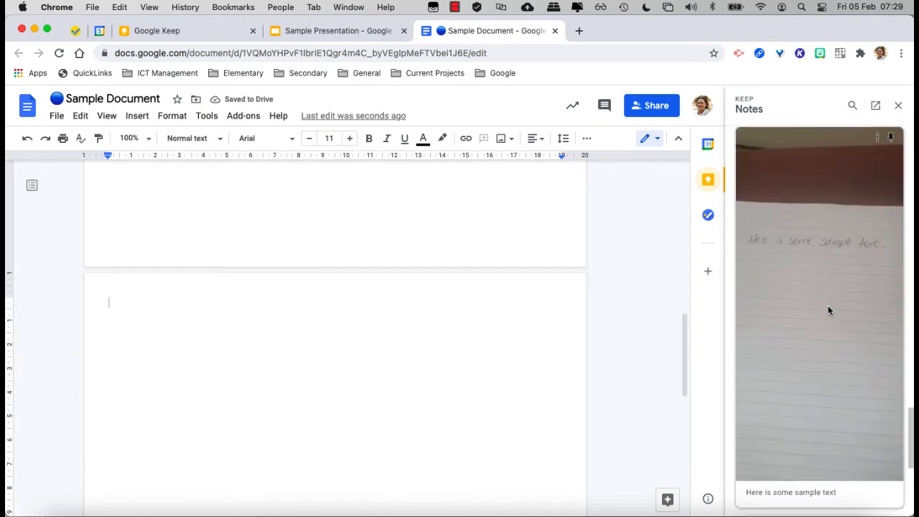
left_click(810, 374)
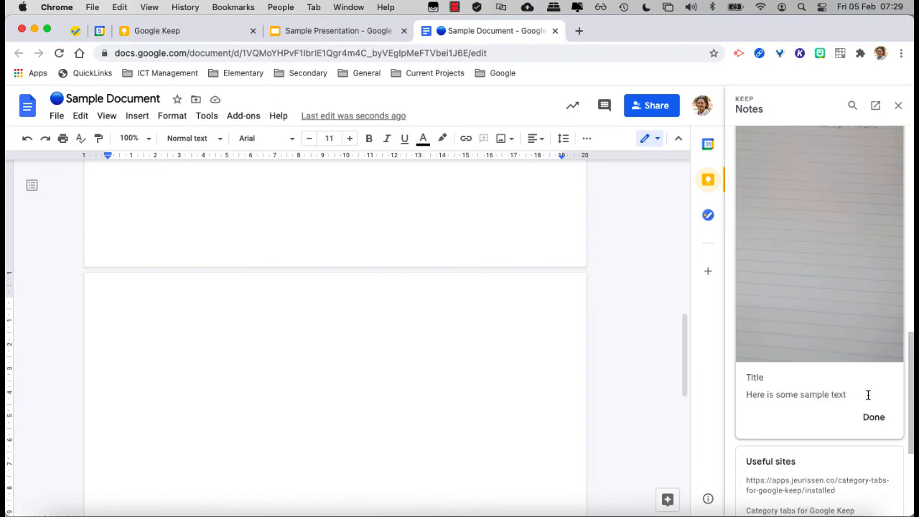
left_click_drag(867, 392, 746, 393)
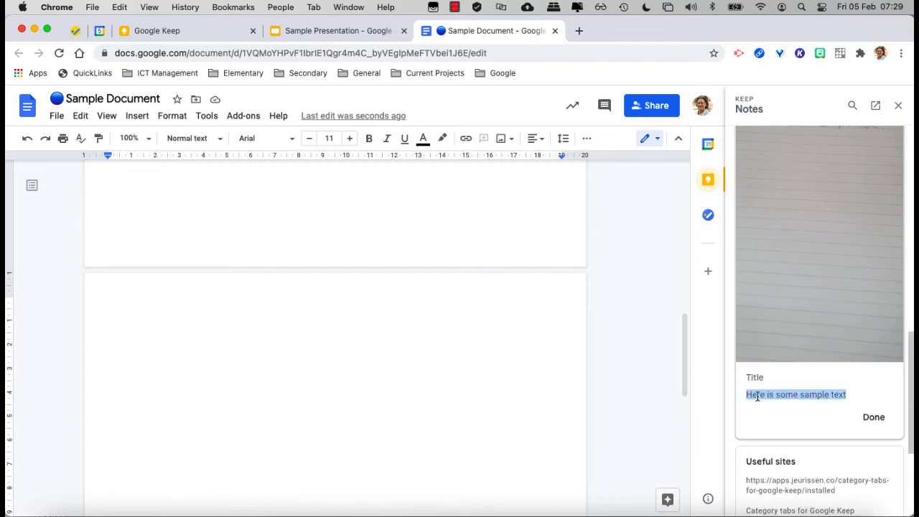
right_click(756, 395)
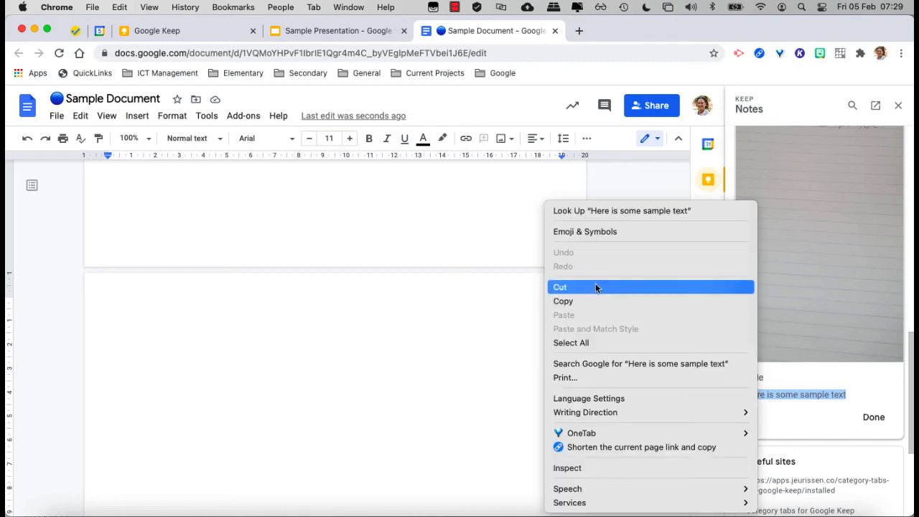
left_click(597, 303)
left_click(135, 319)
right_click(135, 319)
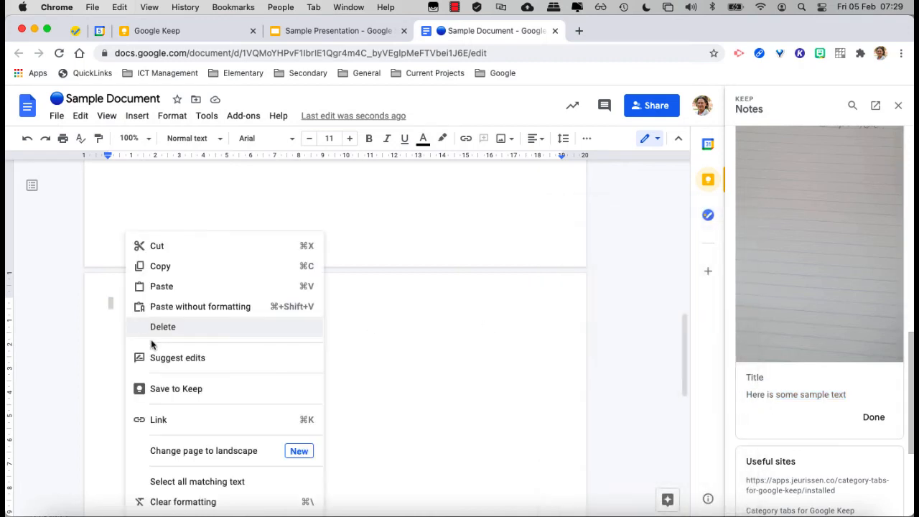
left_click(170, 286)
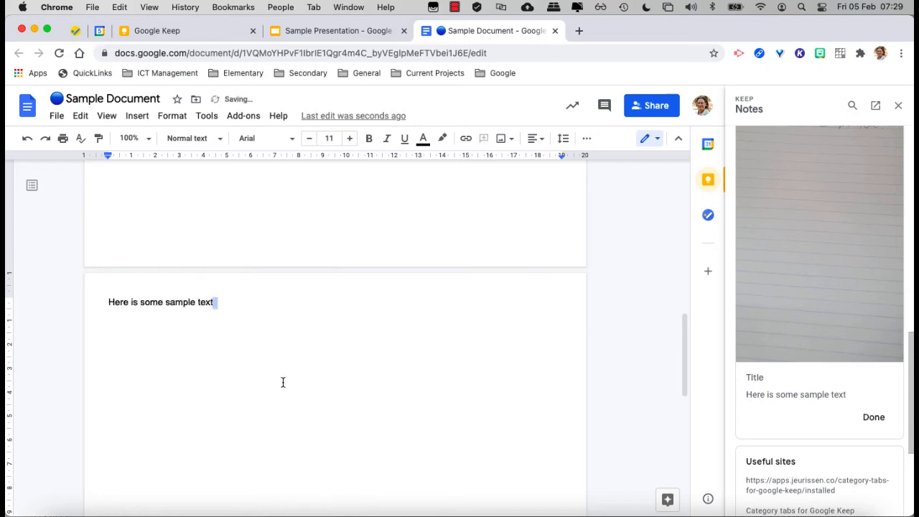
- Switch to Sample Presentation in Google Slides and deselect the title box on the first slide
left_click(308, 31)
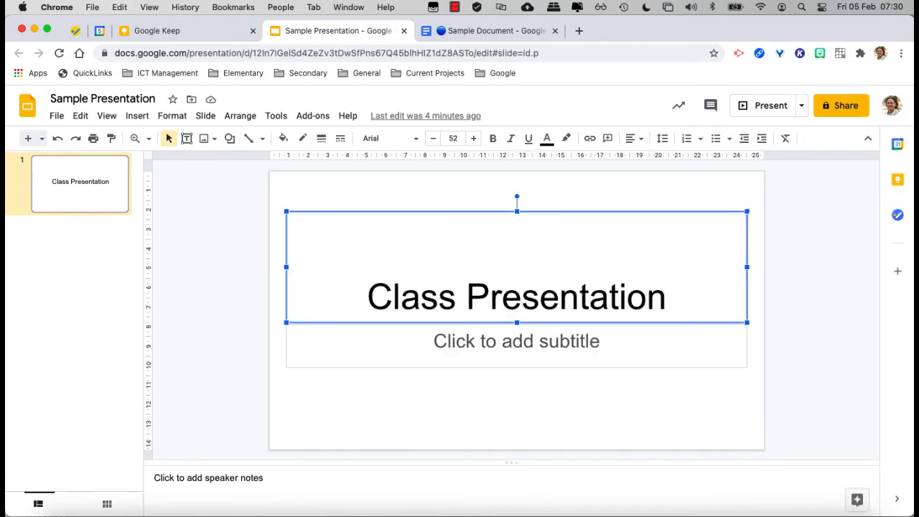
left_click(605, 343)
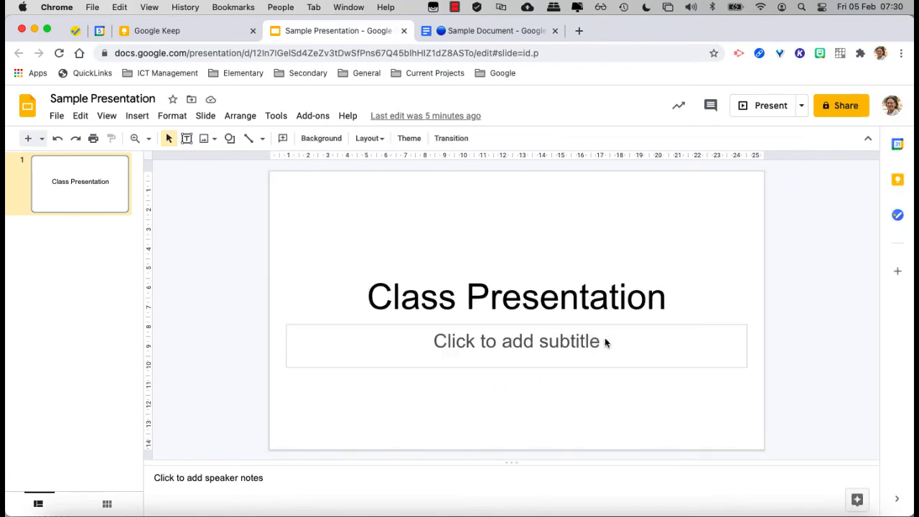